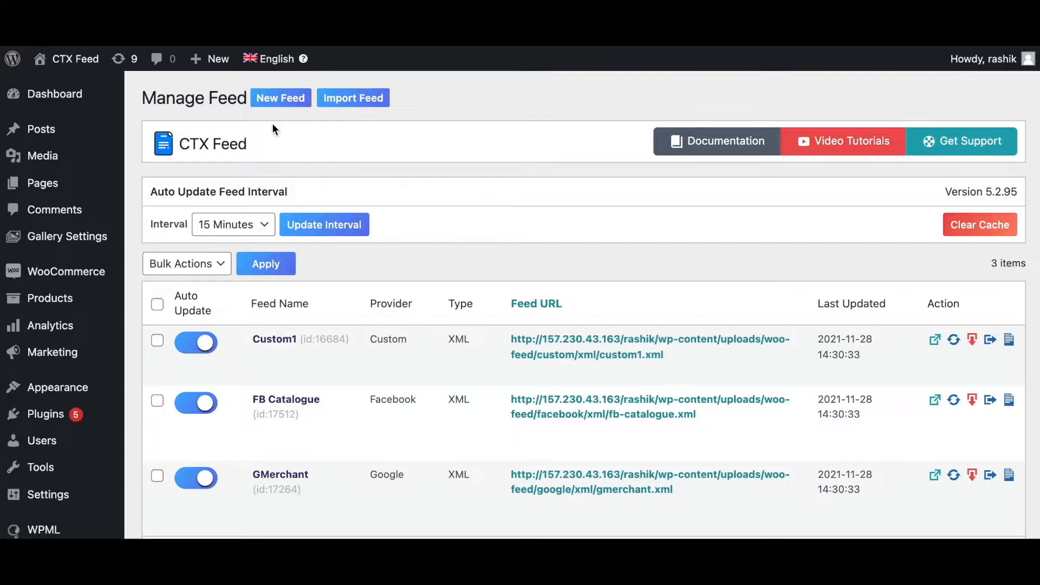
Step: Start a new product feed and choose the Pinterest Catalog template
left_click(277, 102)
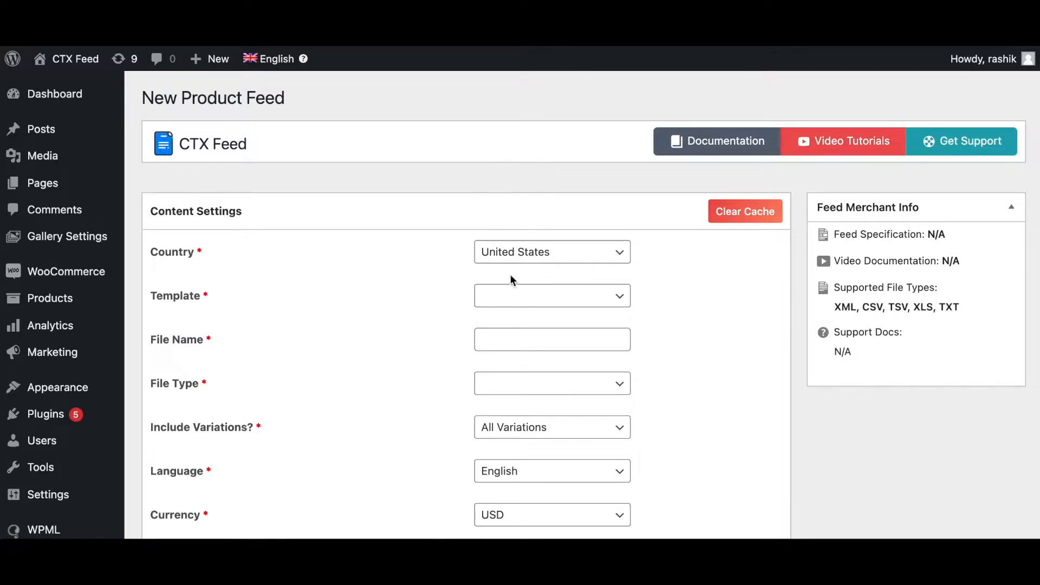
left_click(533, 303)
scroll(611, 406, "down", 5)
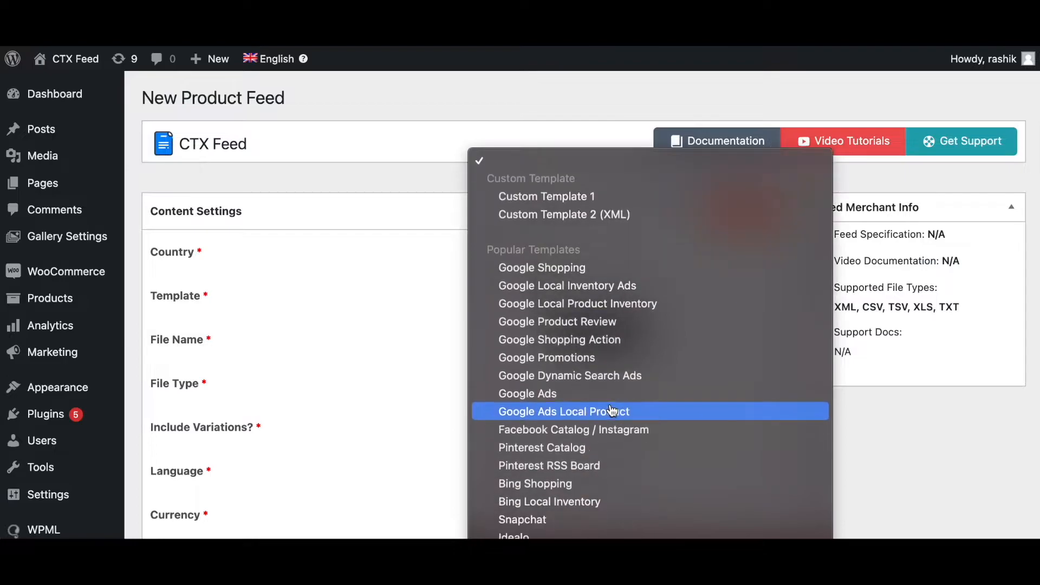
left_click(559, 447)
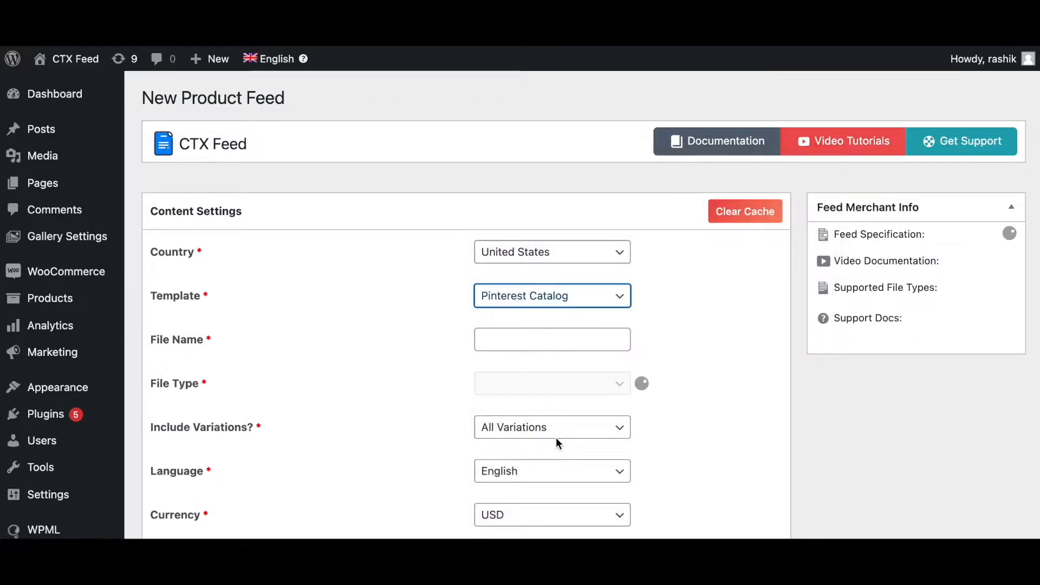
Step: Name the feed file Pinterest1
left_click(507, 338)
type("P")
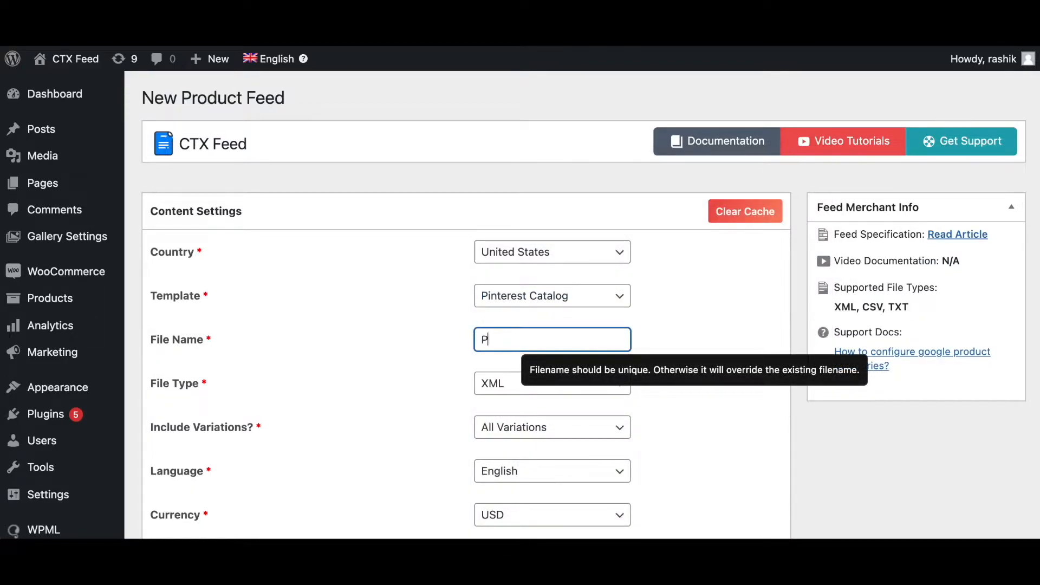
type("interest1")
left_click(435, 378)
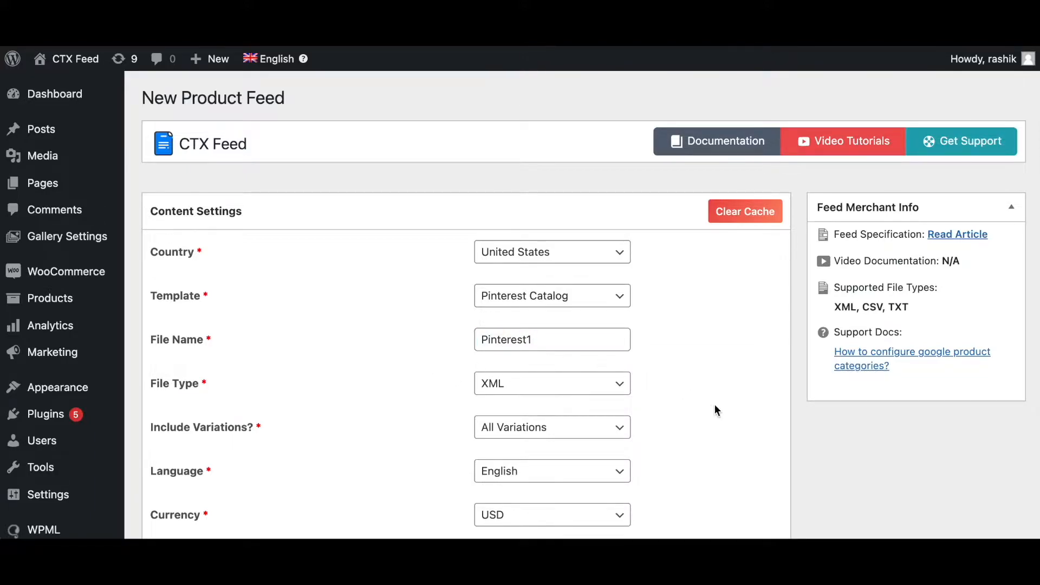
Step: Check the choices for including product variations and keep All Variations selected
scroll(723, 410, "down", 2)
scroll(723, 410, "down", 3)
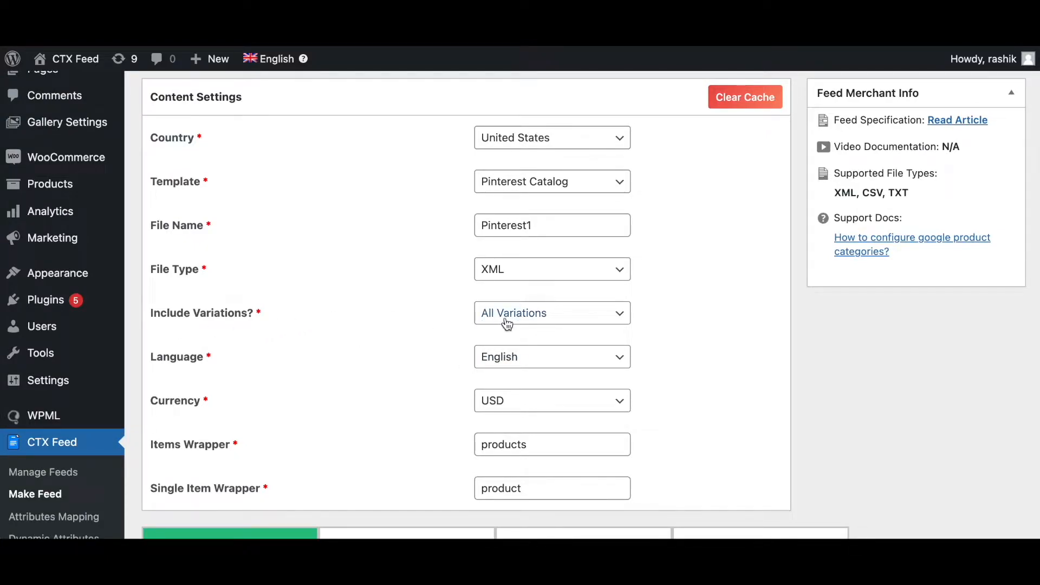
left_click(556, 324)
left_click(534, 319)
left_click(715, 321)
Step: Review the Pinterest attribute mapping and look up Google's Product Taxonomy list by searching the web for google merchant categories
scroll(689, 392, "down", 2)
scroll(703, 358, "down", 3)
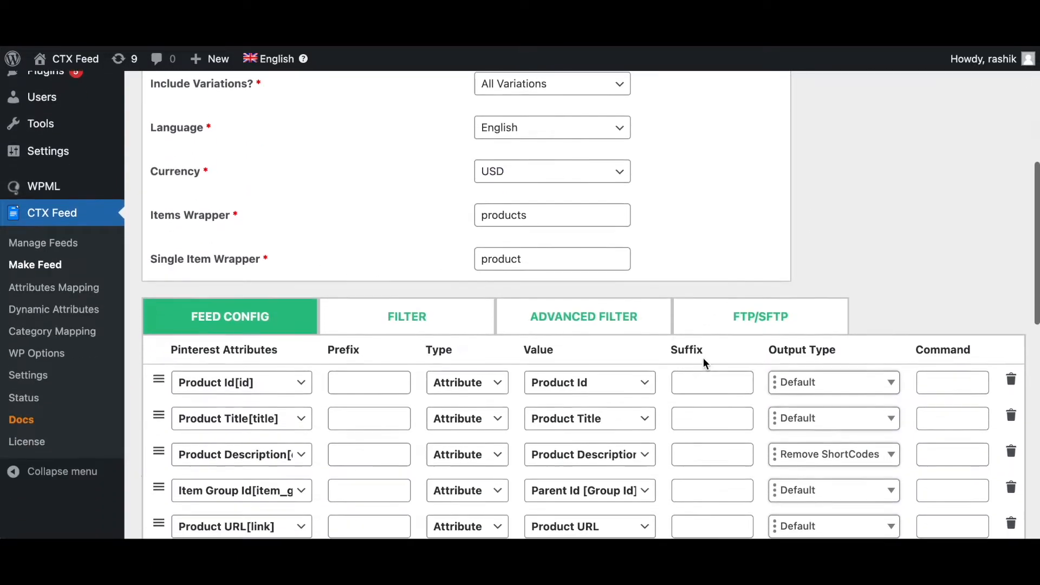
scroll(703, 358, "down", 3)
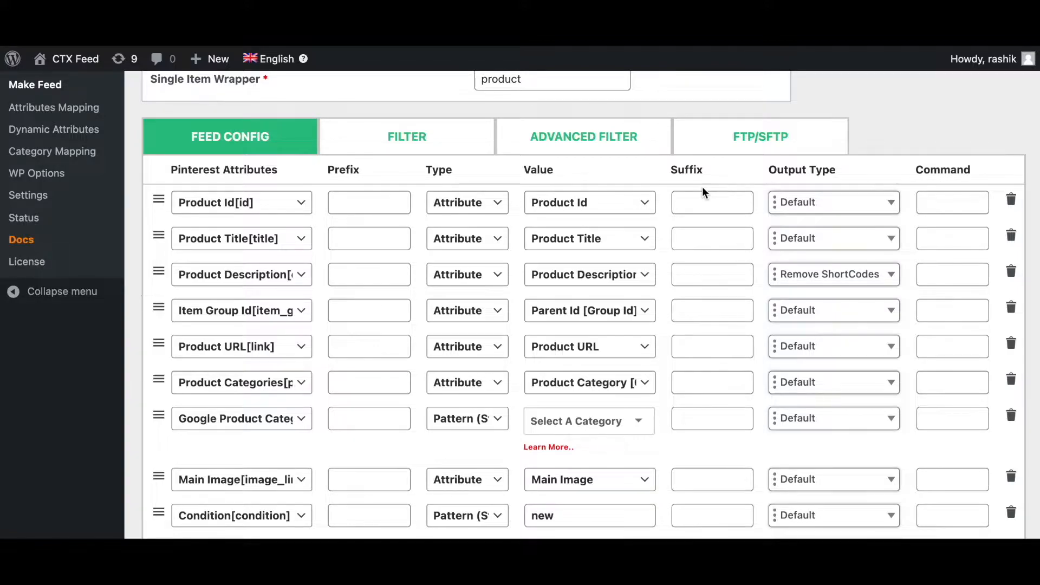
scroll(703, 192, "down", 1)
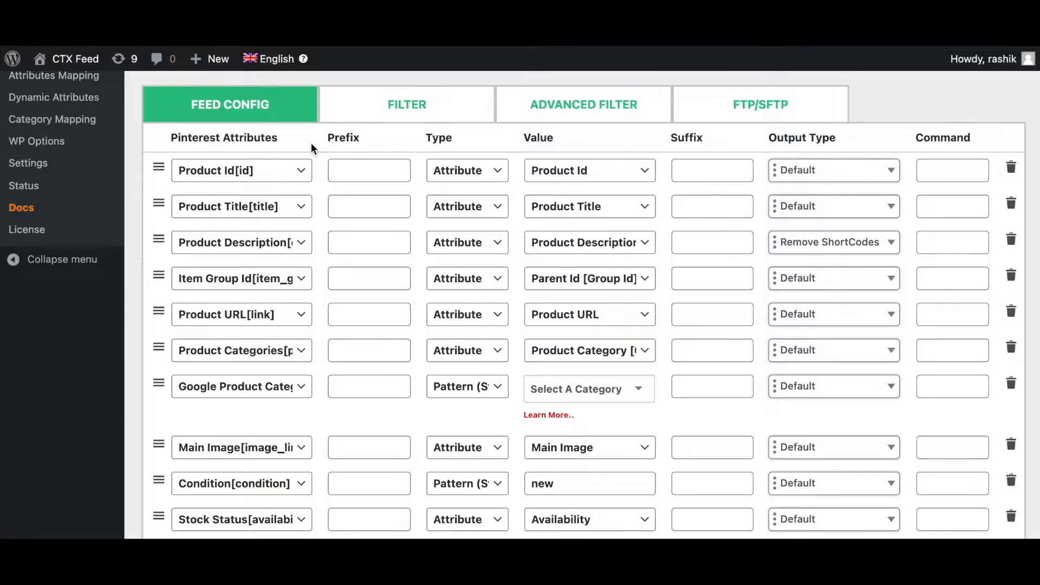
scroll(311, 142, "down", 1)
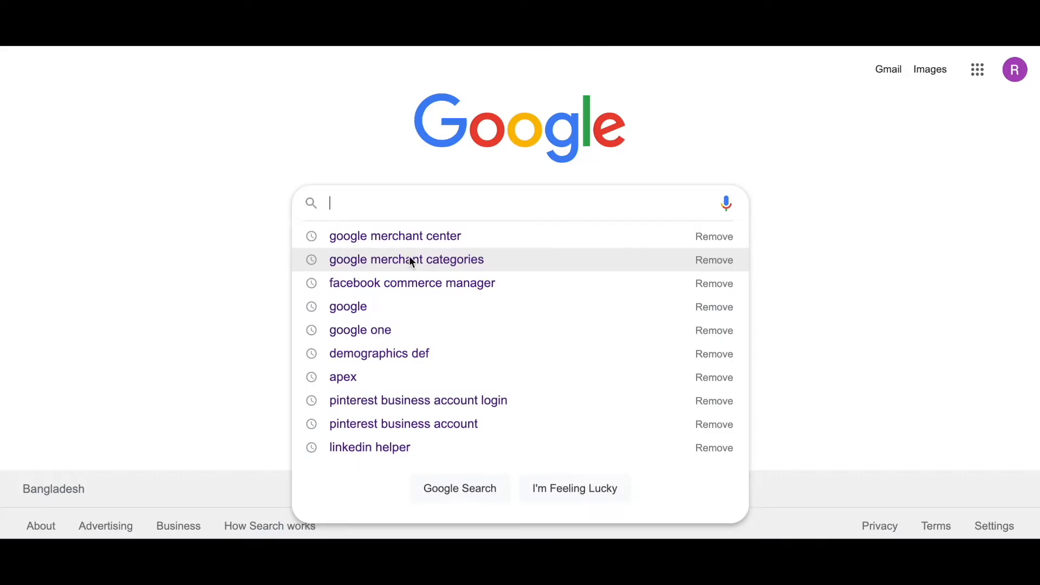
left_click(409, 257)
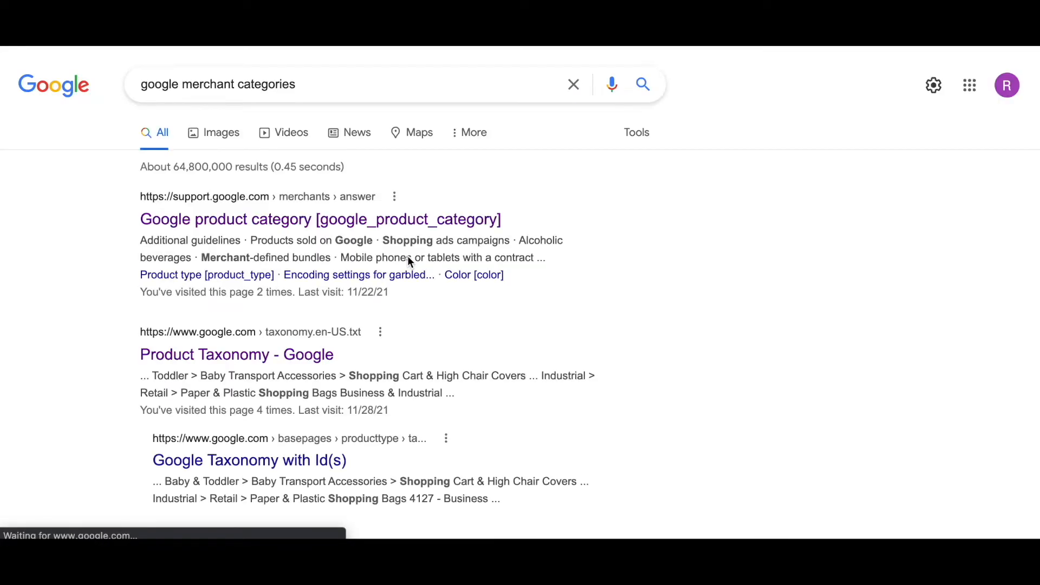
left_click(243, 358)
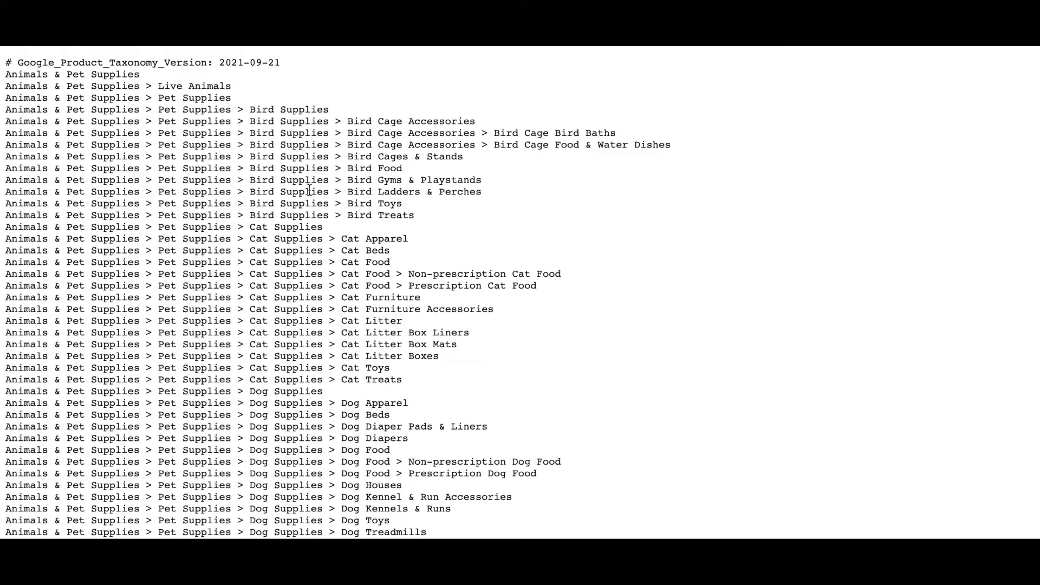
scroll(450, 320, "down", 10)
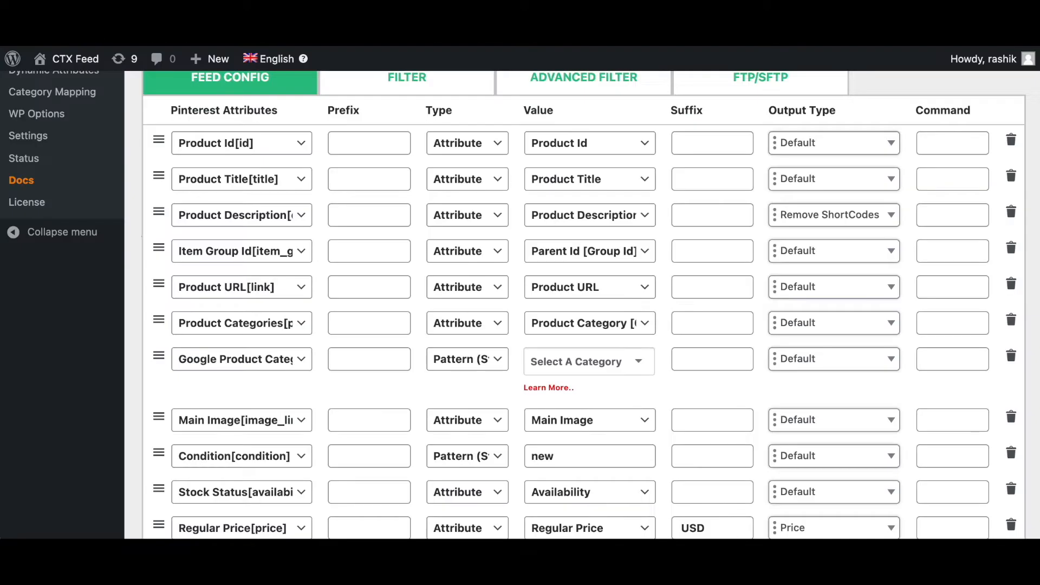
Step: Back in the feed configuration, set the Google product category value to Apparel & Accessories
left_click(646, 361)
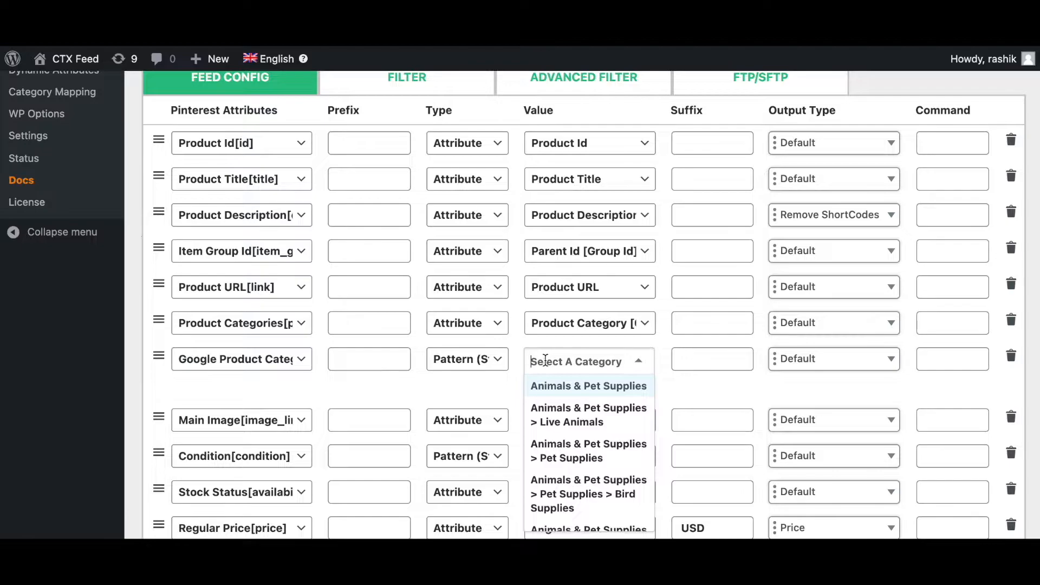
type("app")
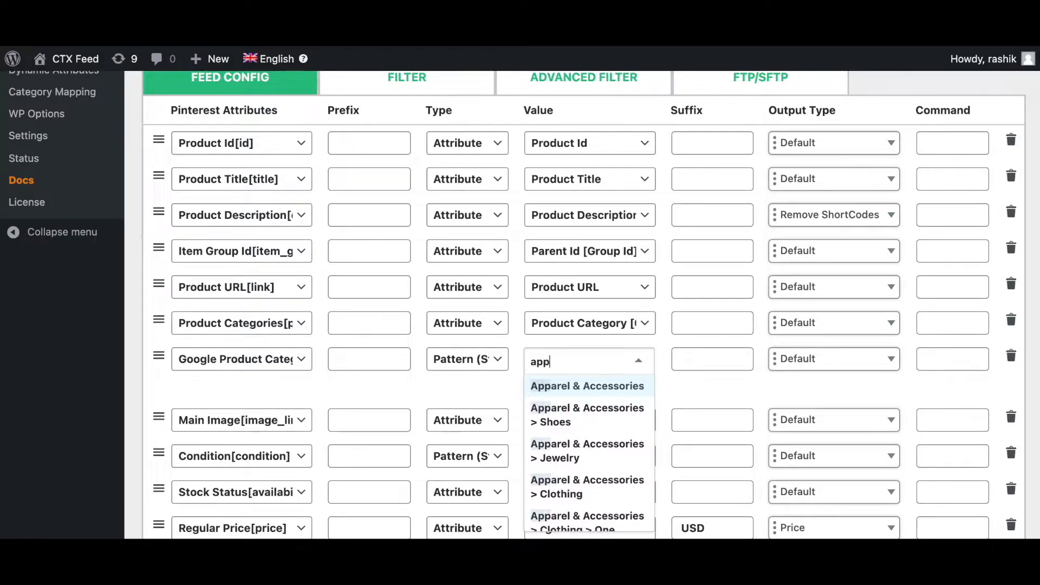
left_click(573, 391)
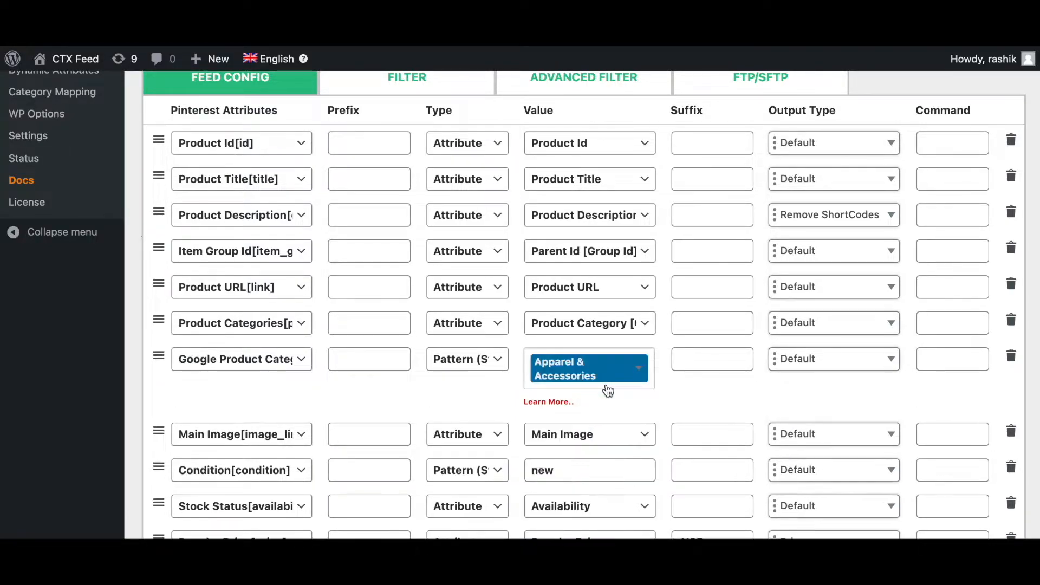
Step: Set the Manufacturer (brand) attribute's value to Nike
scroll(297, 403, "down", 3)
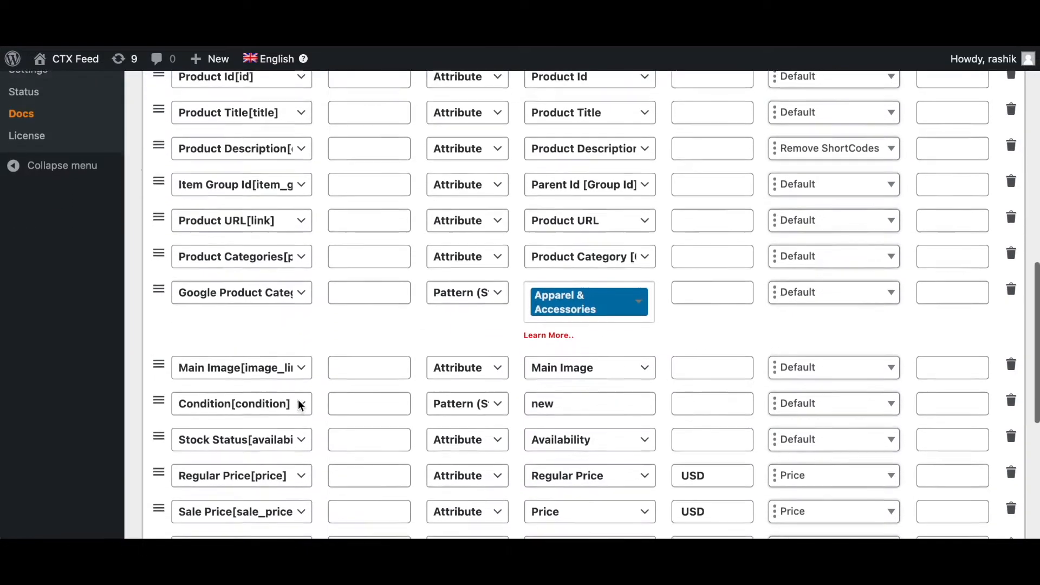
scroll(412, 401, "down", 2)
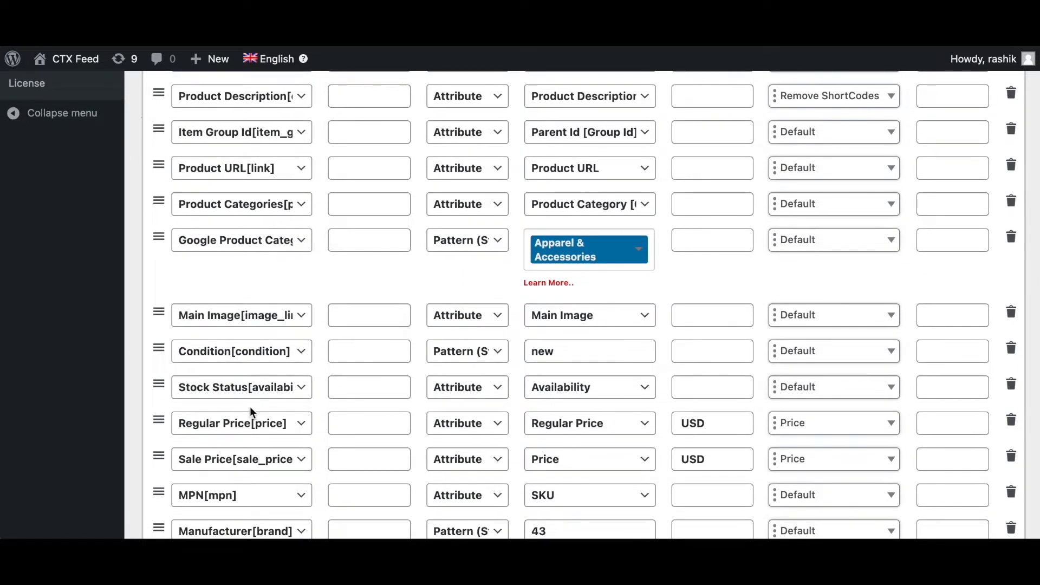
scroll(249, 406, "down", 3)
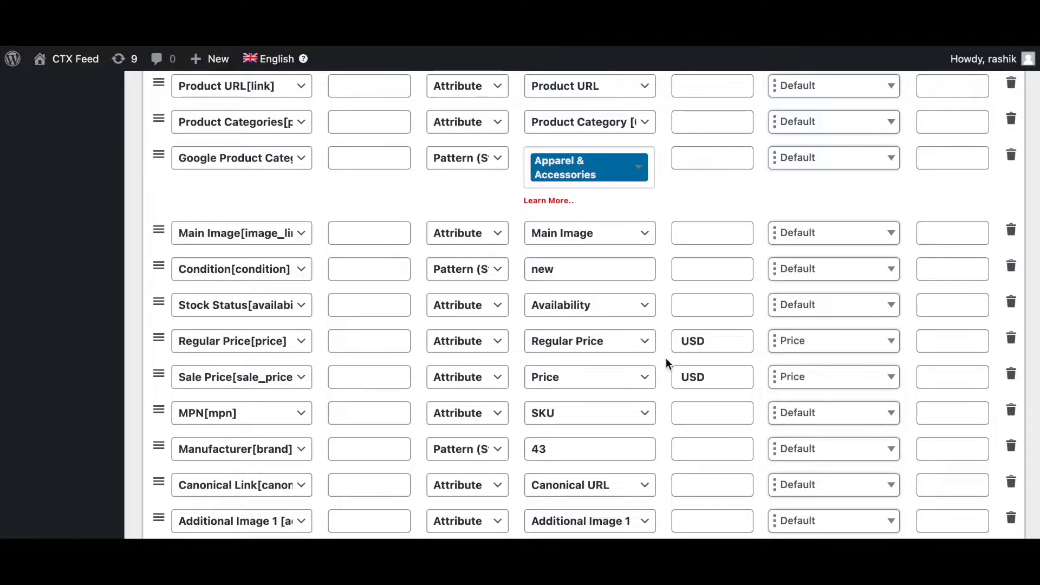
scroll(590, 416, "down", 1)
left_click_drag(564, 383, 490, 386)
type("Nike")
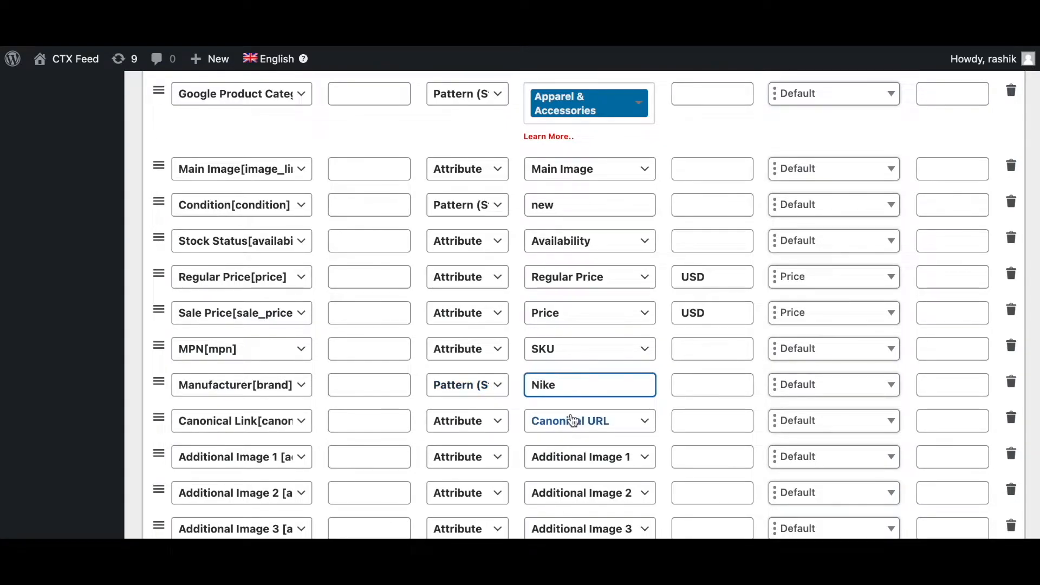
Step: Generate the Pinterest feed and find its entry in the list of managed feeds
scroll(571, 417, "down", 3)
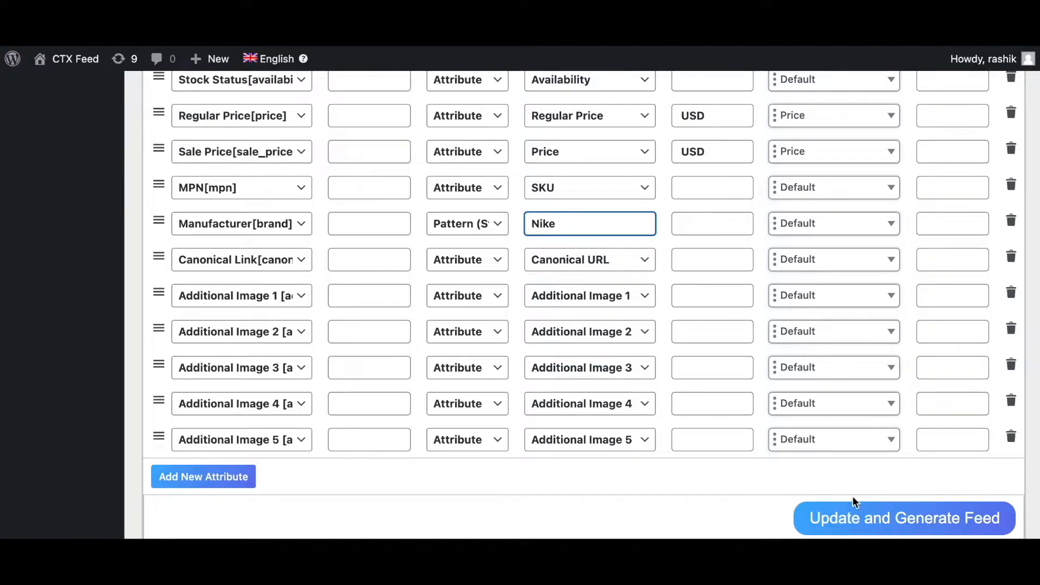
left_click(893, 517)
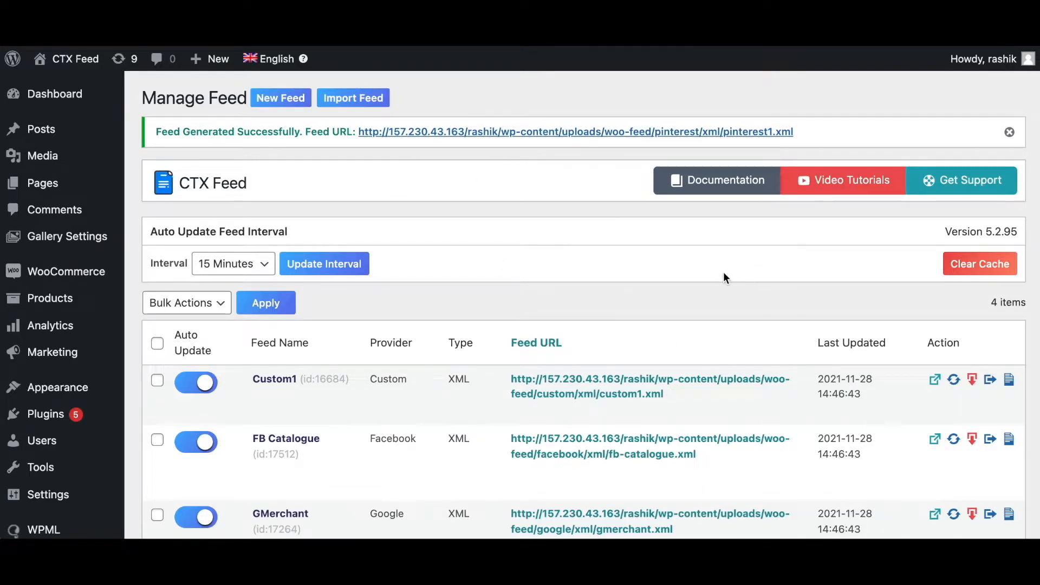
scroll(724, 275, "down", 2)
scroll(724, 274, "down", 1)
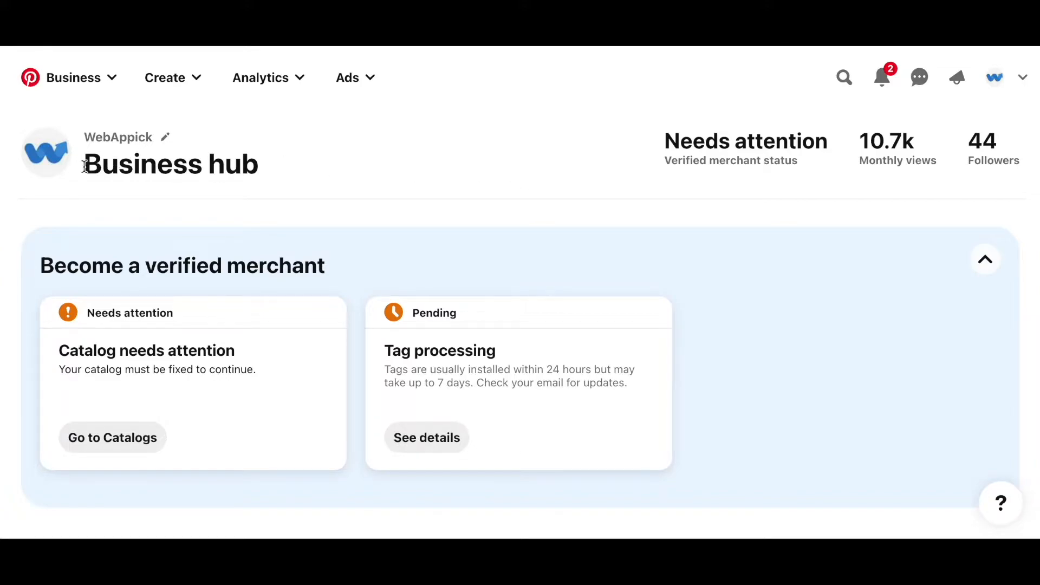
Step: Switch to the Pinterest Business hub and open the account's Catalogs page
left_click_drag(83, 171, 215, 208)
left_click(358, 150)
left_click(378, 80)
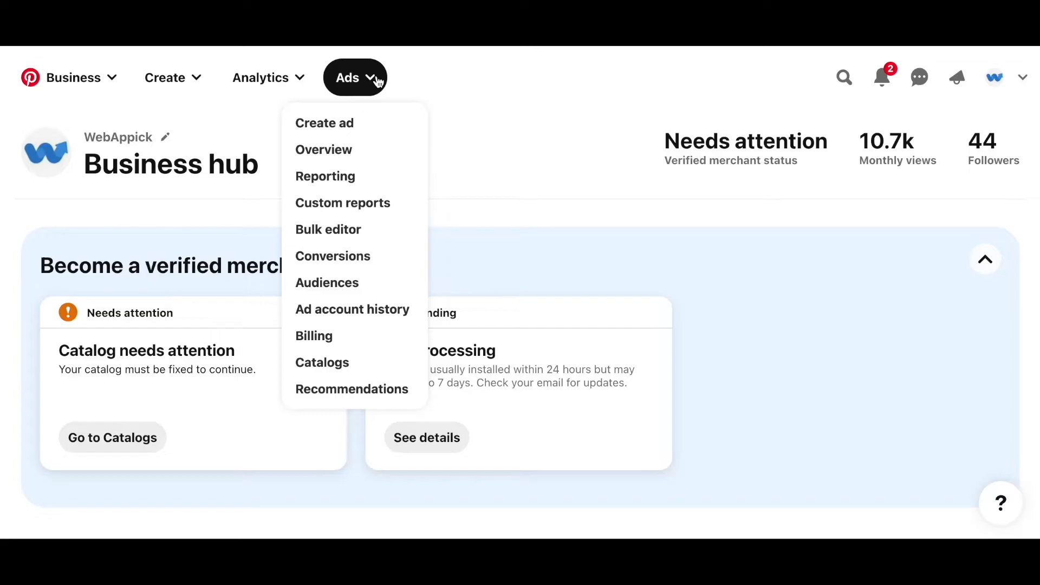
left_click(337, 370)
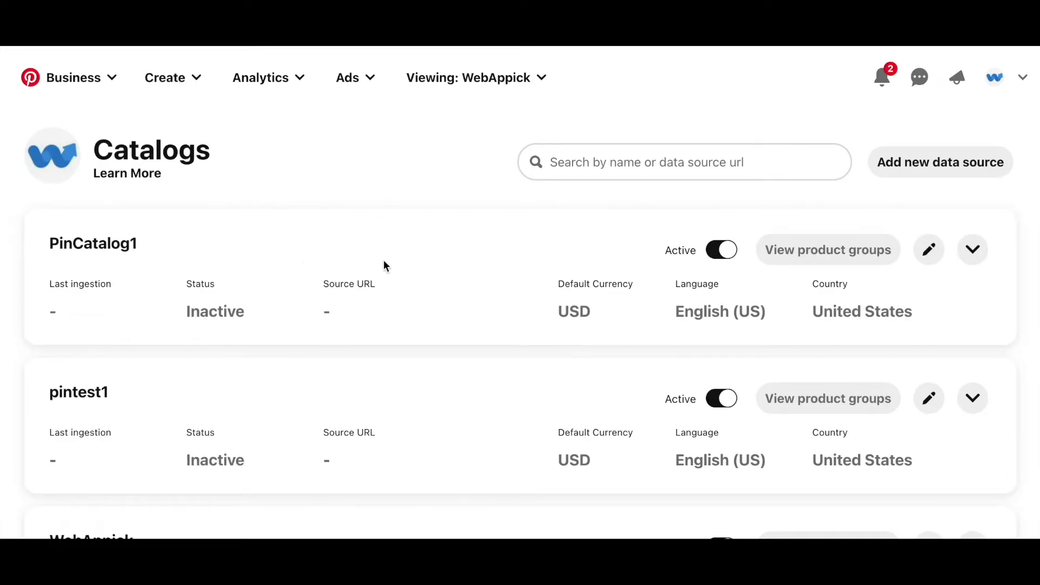
Step: Add a new data source to the catalogs and name it Pinterest1
scroll(384, 265, "down", 4)
scroll(383, 262, "up", 4)
left_click(941, 175)
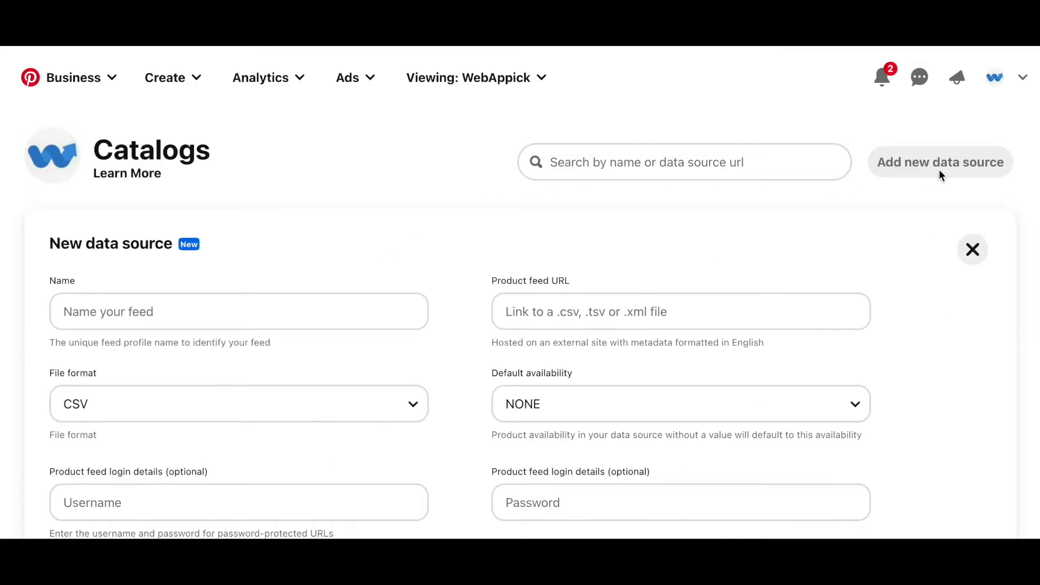
left_click(96, 307)
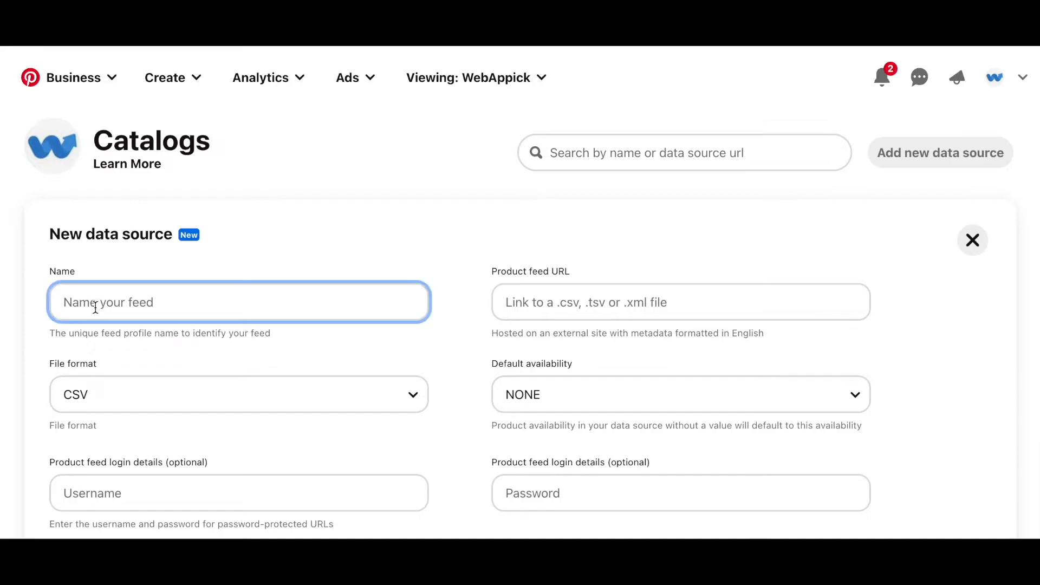
type("Pinterest1")
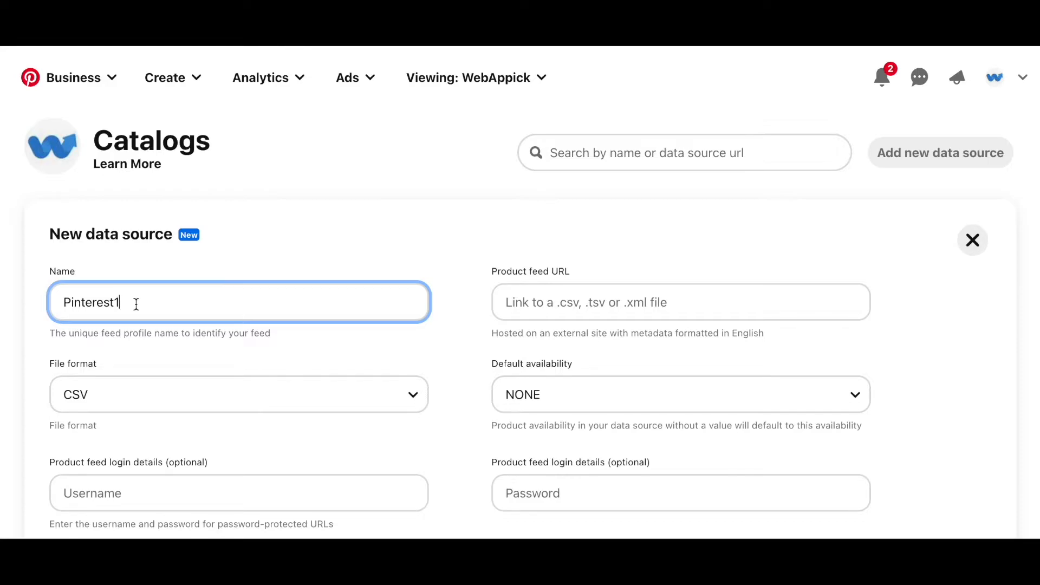
Step: Copy the Pinterest1 feed's URL from the CTX Feed list into the data source's product feed URL
left_click(548, 297)
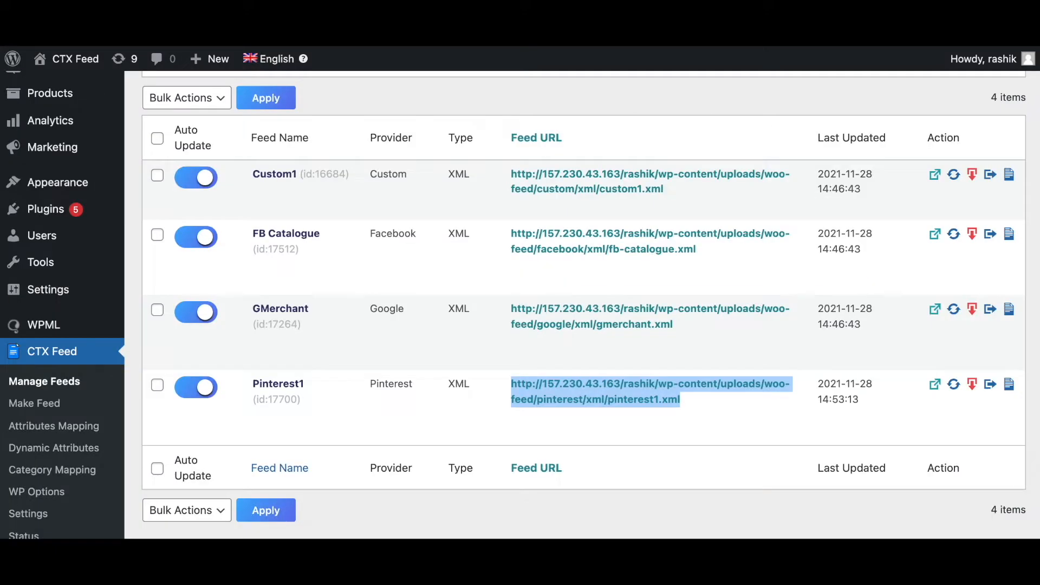
left_click(649, 422)
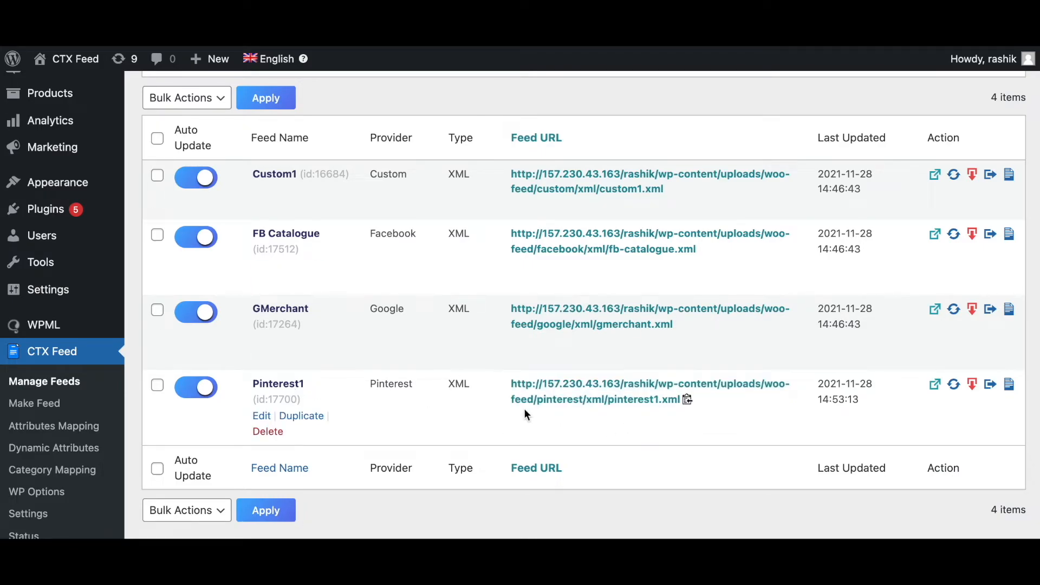
left_click(688, 400)
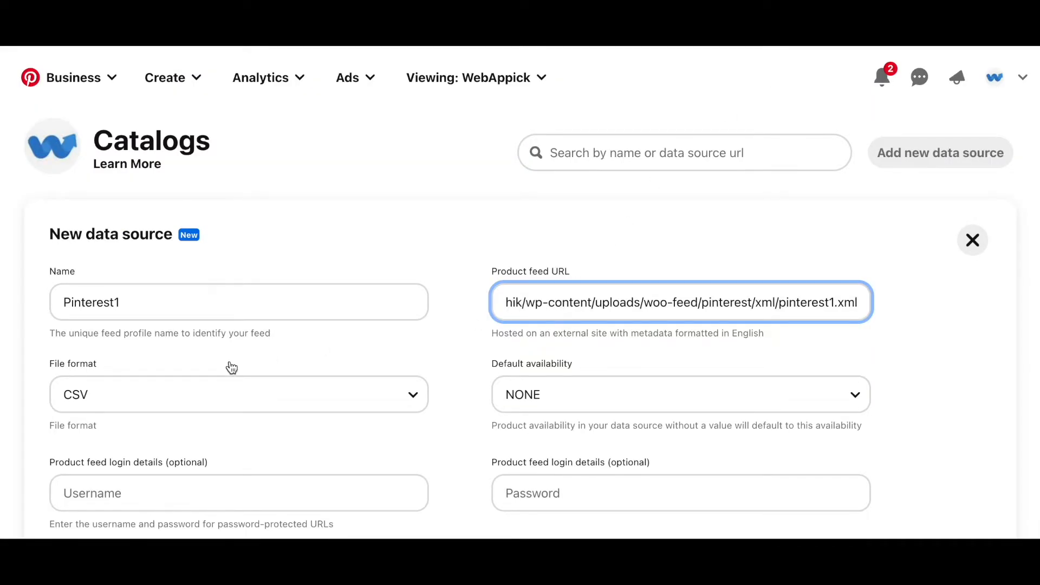
Step: Set the data source's file format to XML
scroll(214, 370, "down", 1)
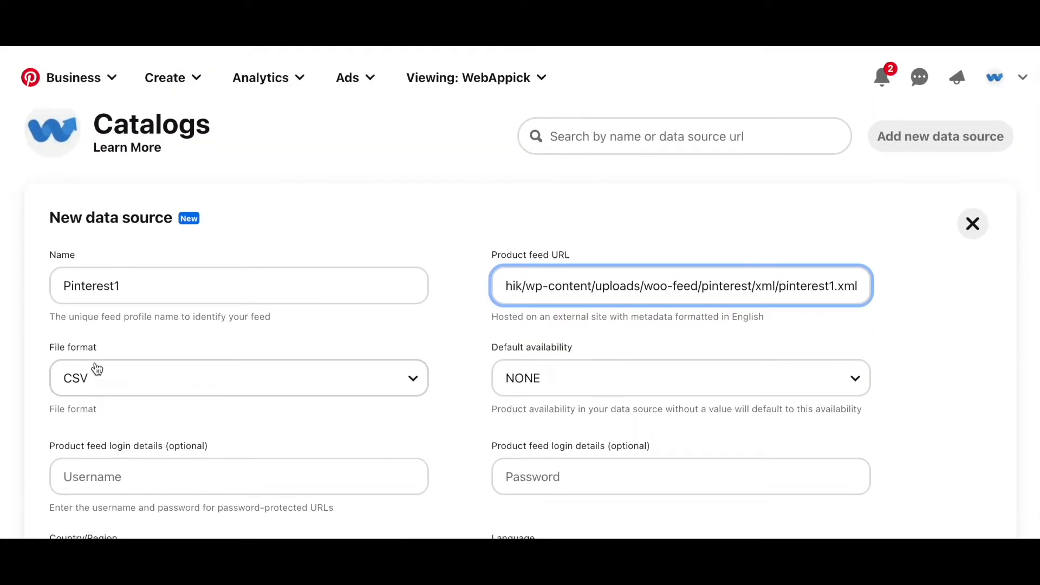
left_click(154, 387)
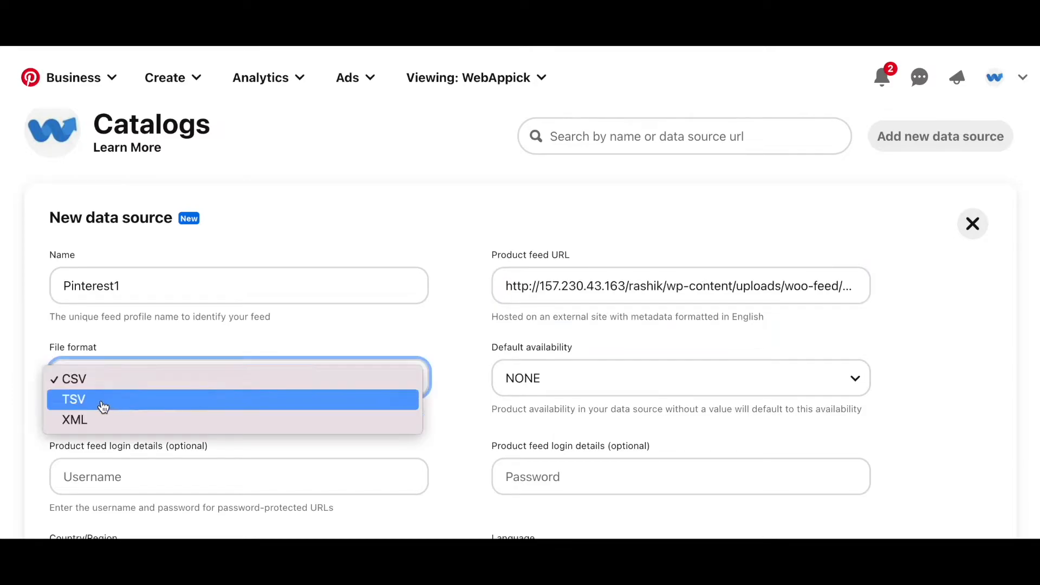
left_click(81, 418)
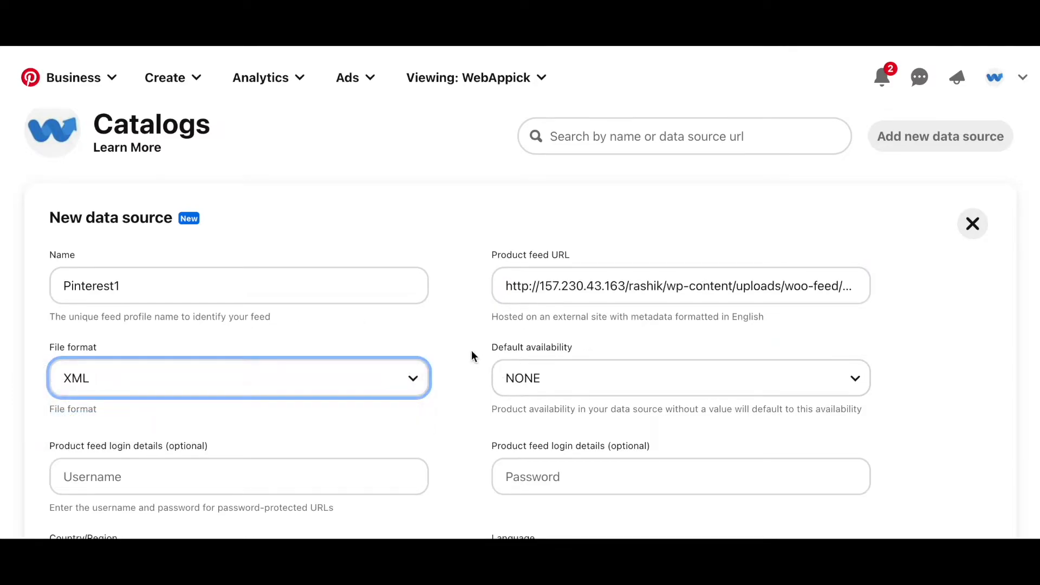
Step: Review the default availability options for the new data source and keep NONE
scroll(474, 355, "down", 2)
left_click(518, 346)
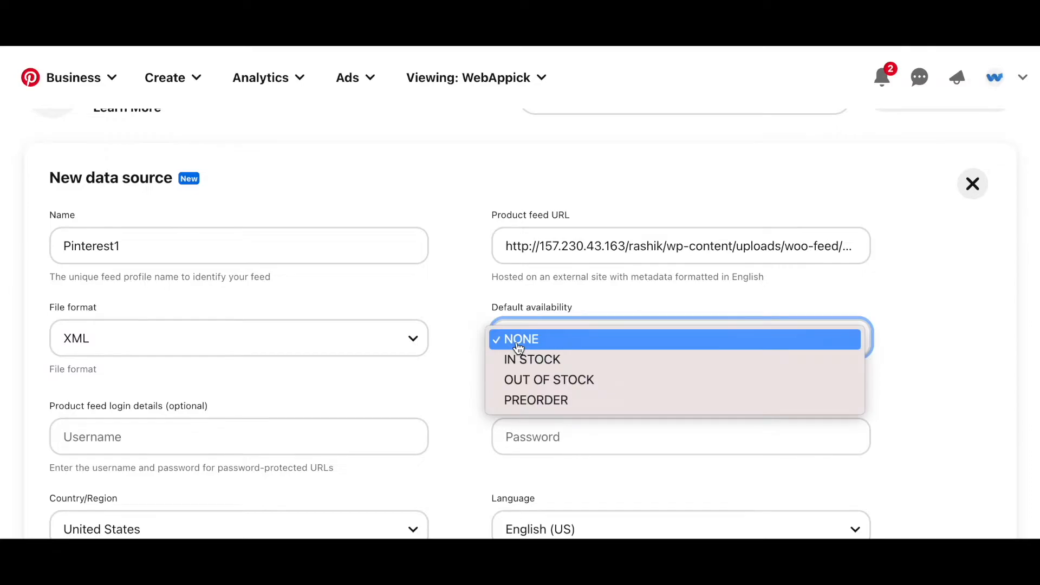
left_click(476, 325)
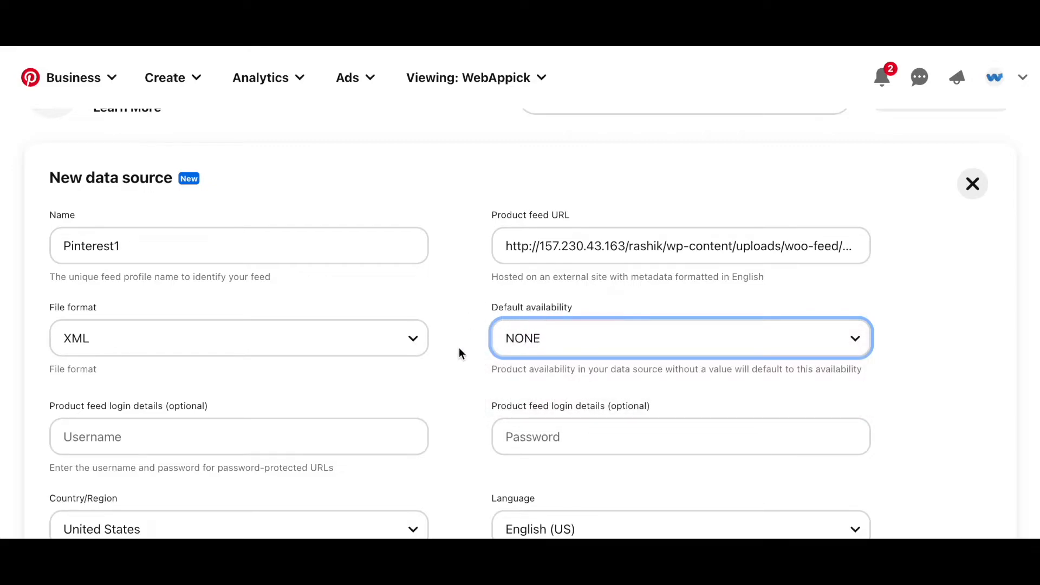
left_click(464, 388)
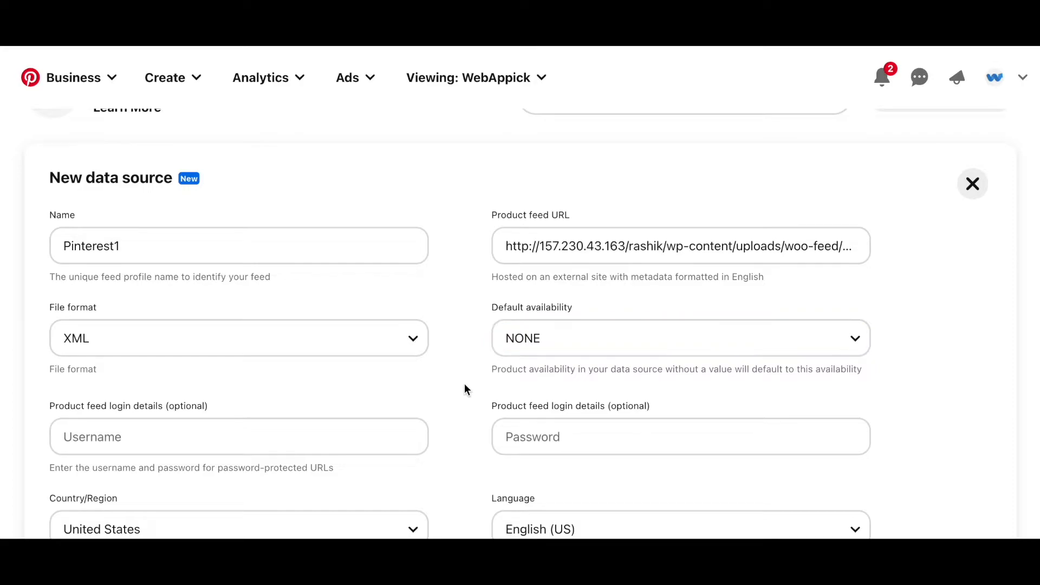
Step: Set the time for ingesting the feed to 00:15
scroll(465, 388, "down", 2)
scroll(465, 384, "down", 1)
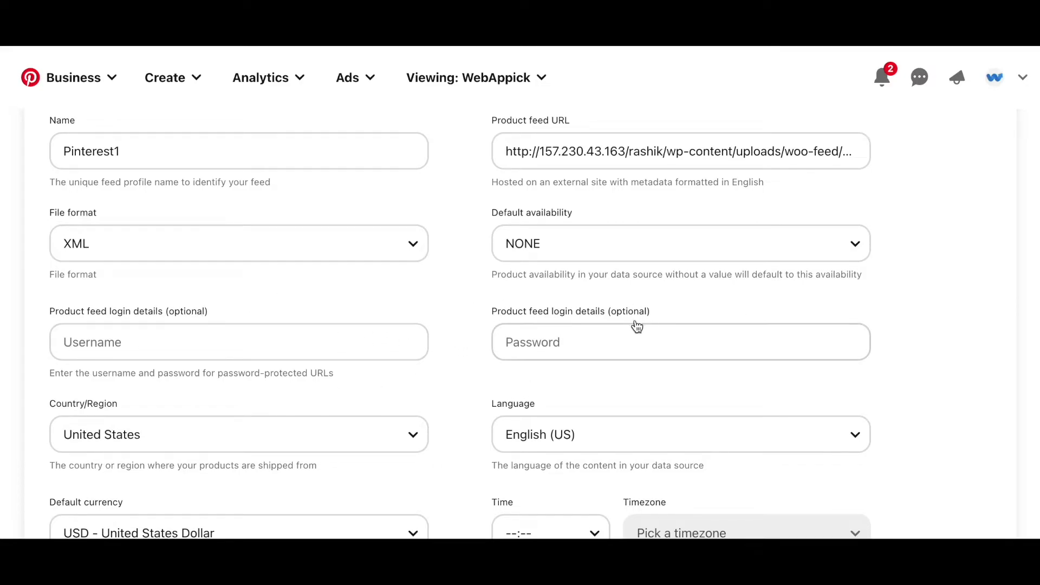
scroll(455, 352, "down", 2)
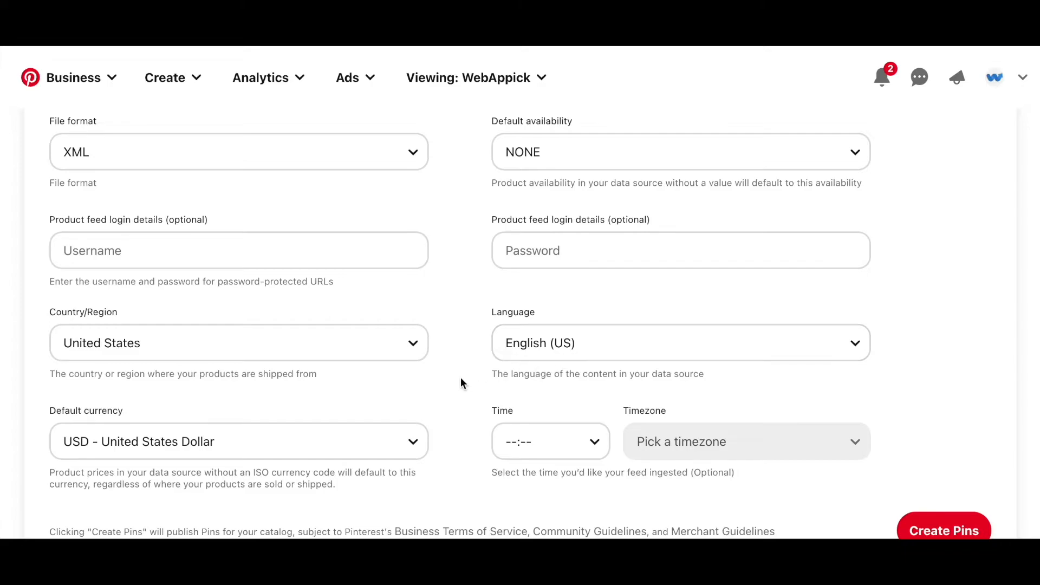
scroll(461, 382, "down", 2)
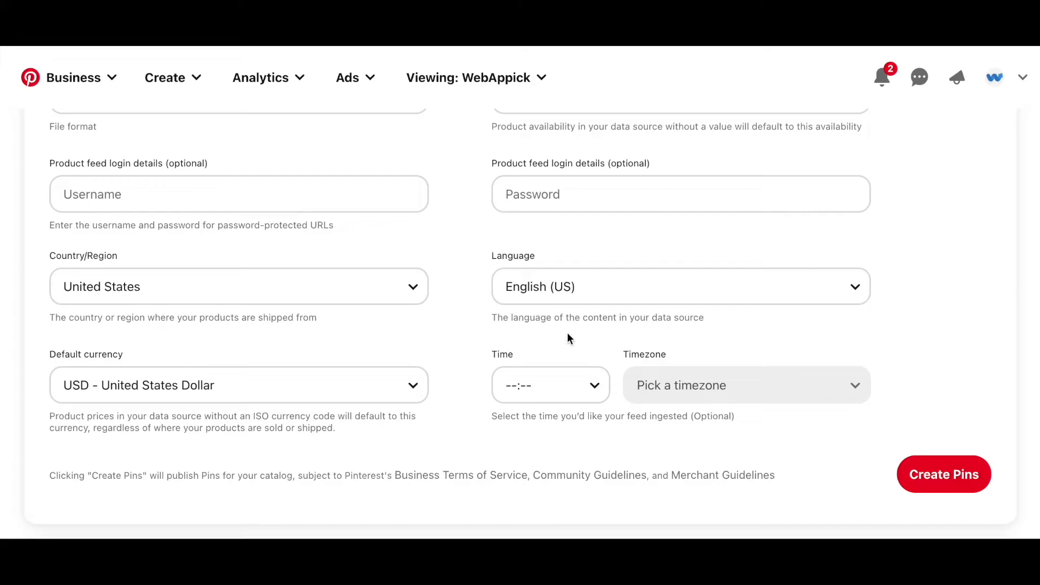
left_click(599, 389)
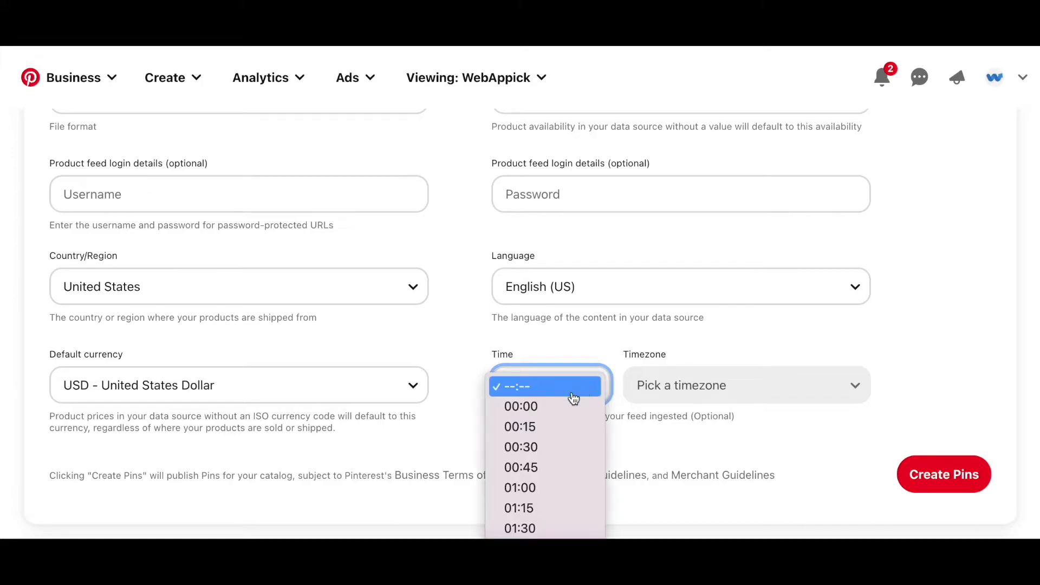
left_click(549, 434)
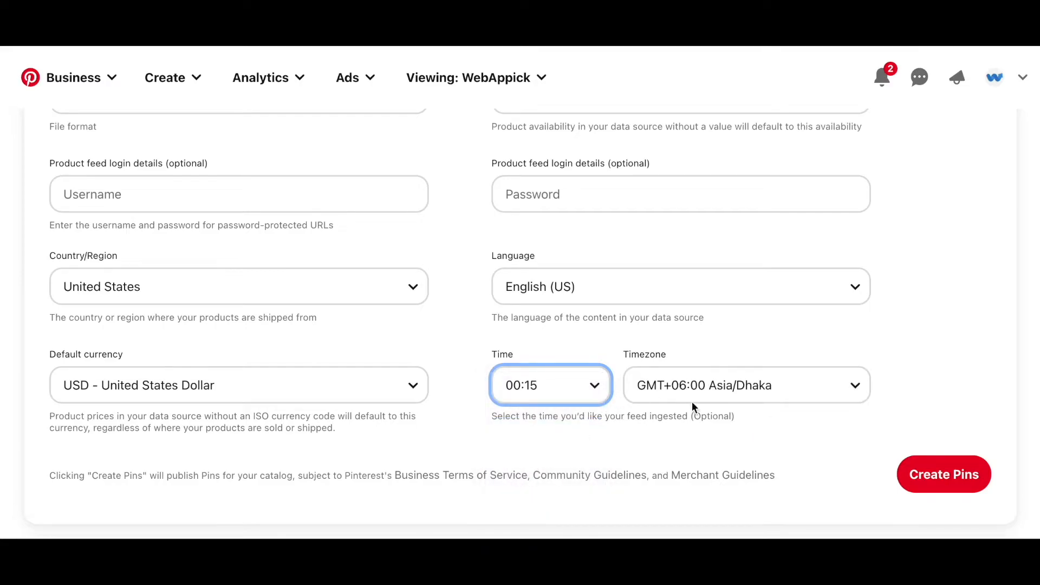
Step: Create Pins from the Pinterest1 data source and continue past the file validation to submit it for processing
left_click(943, 479)
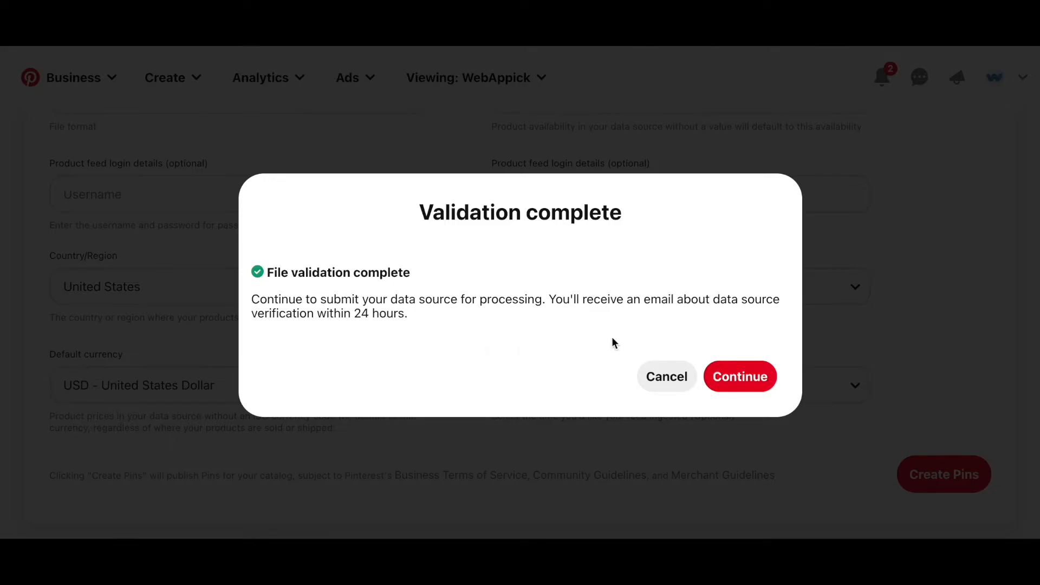
left_click(741, 375)
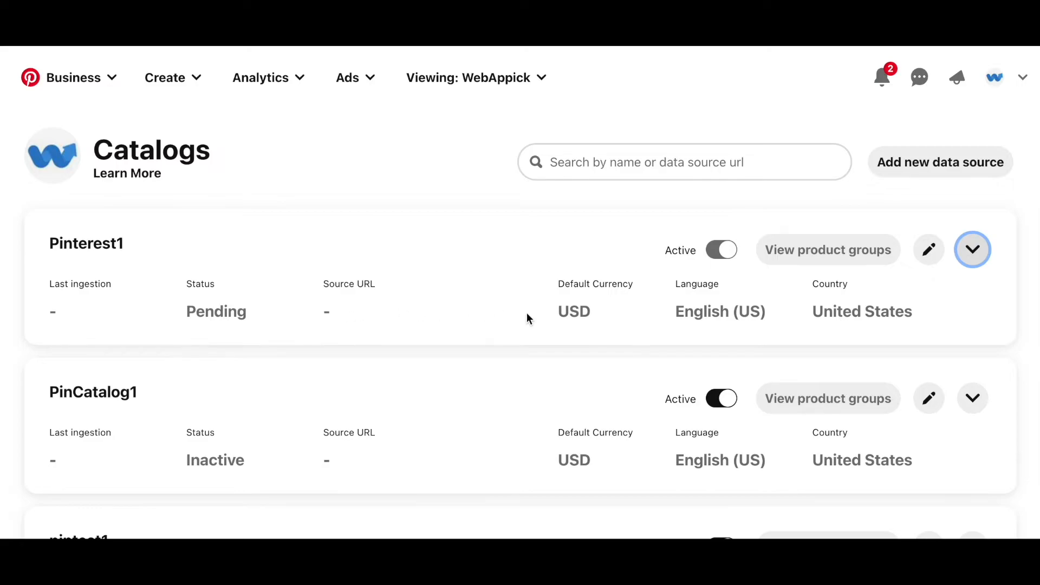
left_click(986, 255)
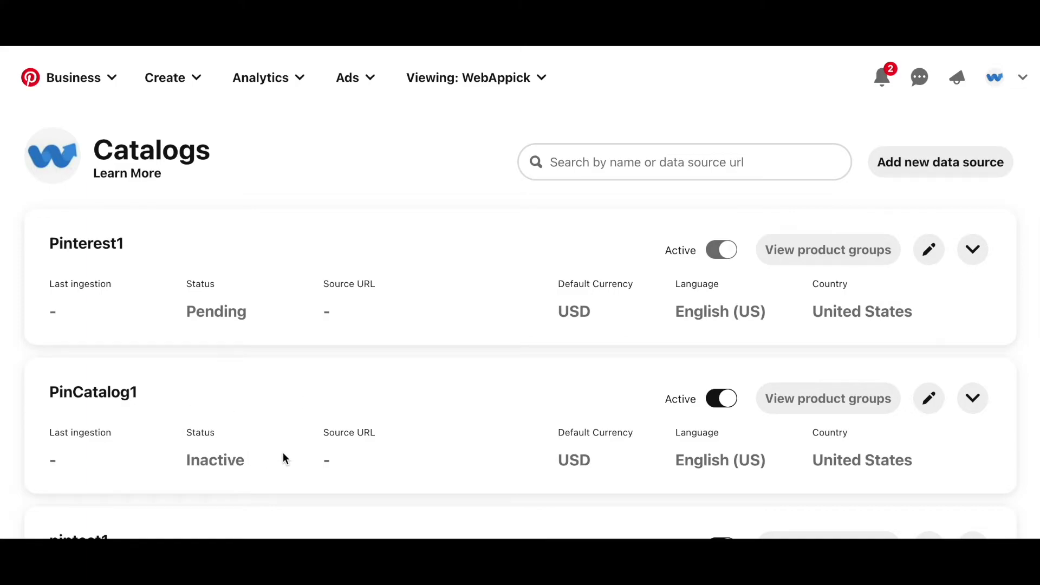
Step: Expand the PinCatalog1 data source's ingestion history and open the issues of its 11/28/2021 report
scroll(638, 398, "down", 1)
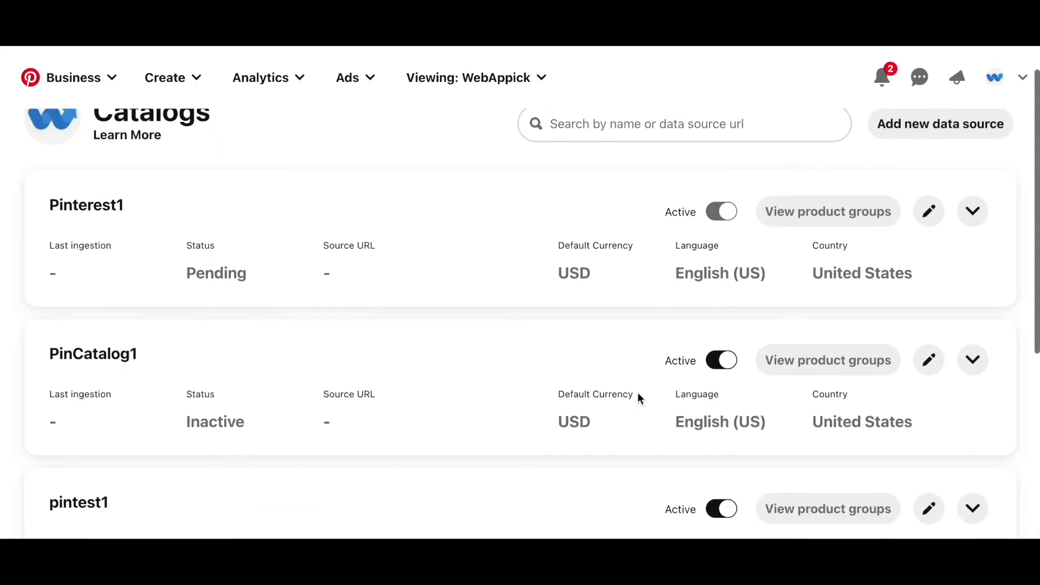
left_click(974, 362)
scroll(441, 405, "down", 3)
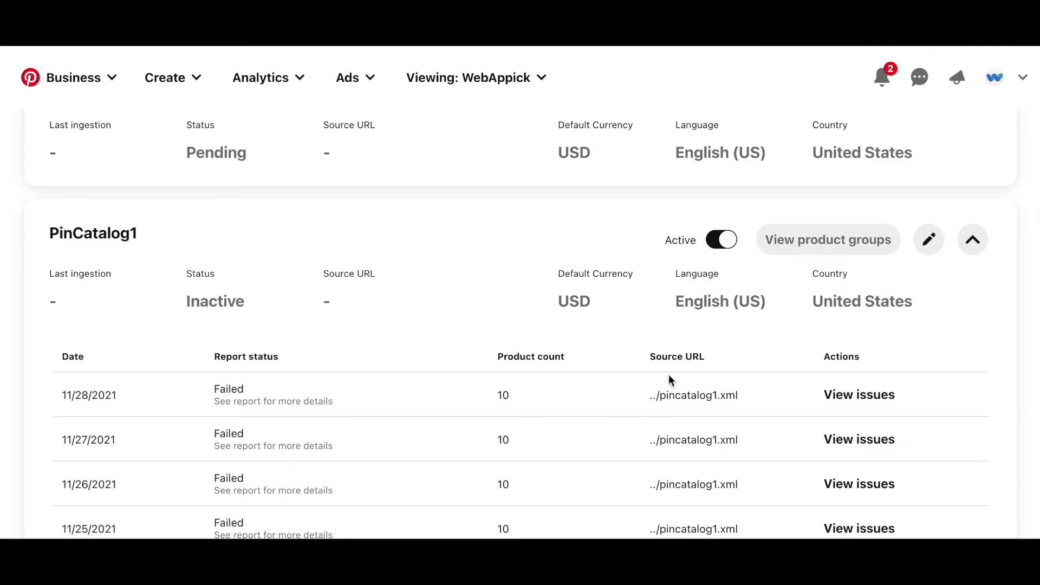
left_click(860, 396)
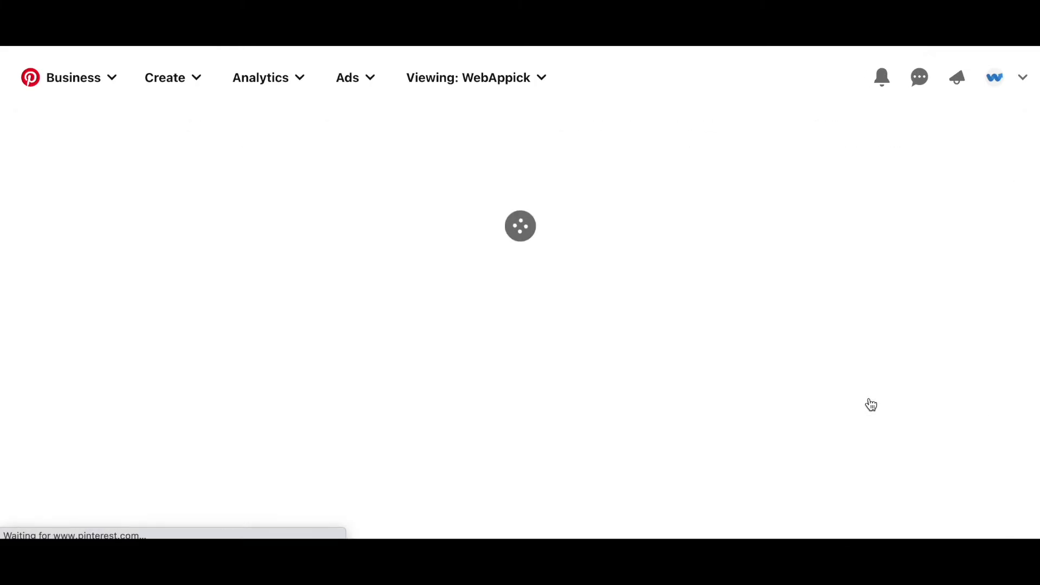